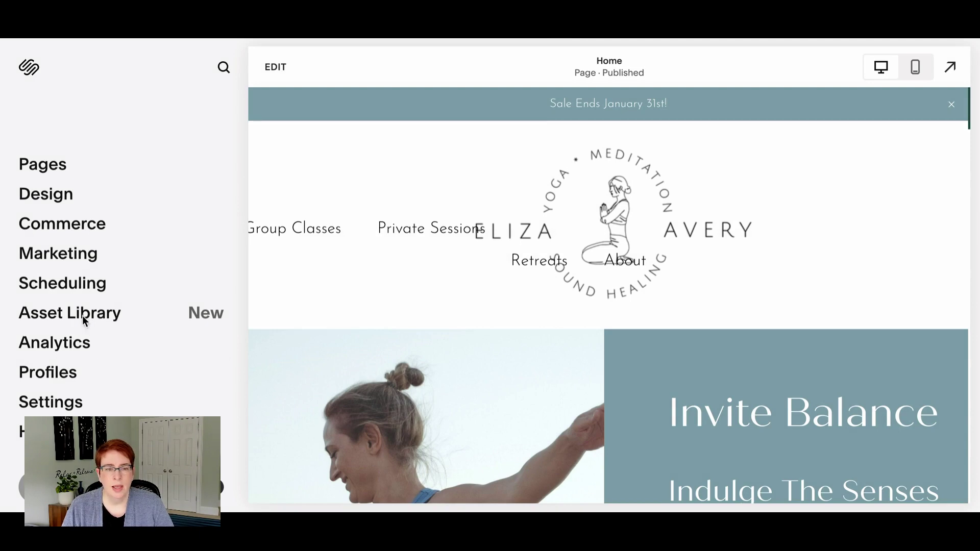
Open the Asset Library and browse the All Files list of uploaded images and videos
left_click(65, 315)
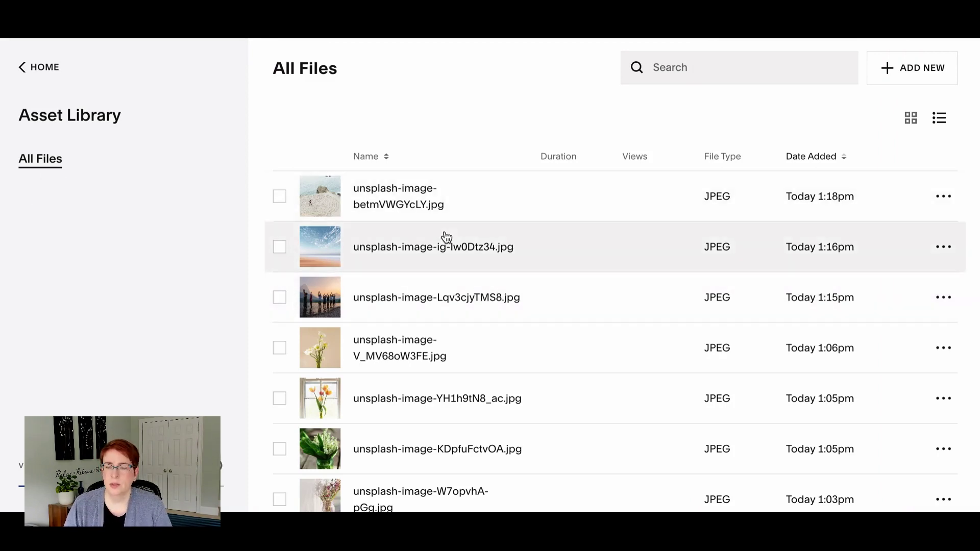
scroll(447, 312, "down", 3)
scroll(447, 313, "down", 3)
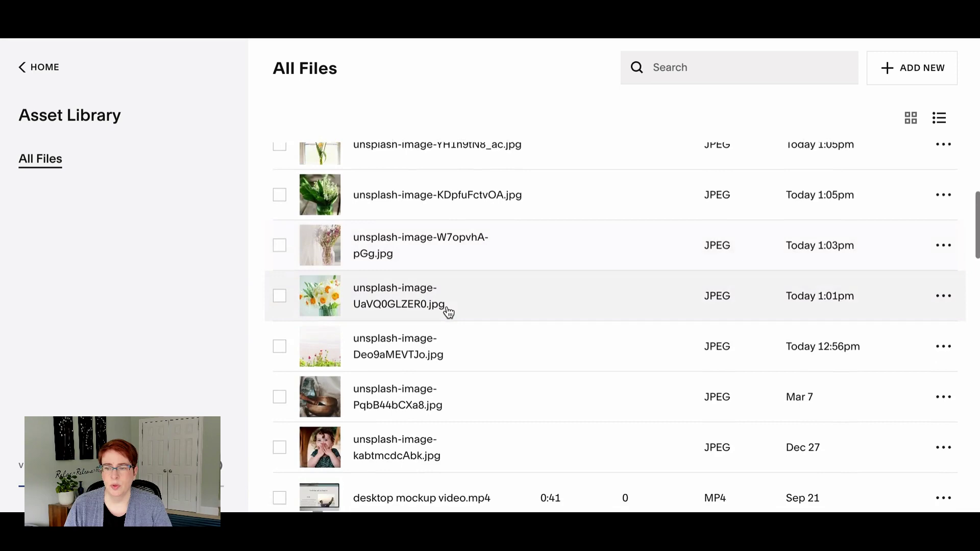
scroll(448, 312, "down", 1)
scroll(448, 312, "down", 3)
scroll(448, 312, "down", 3)
scroll(448, 312, "down", 2)
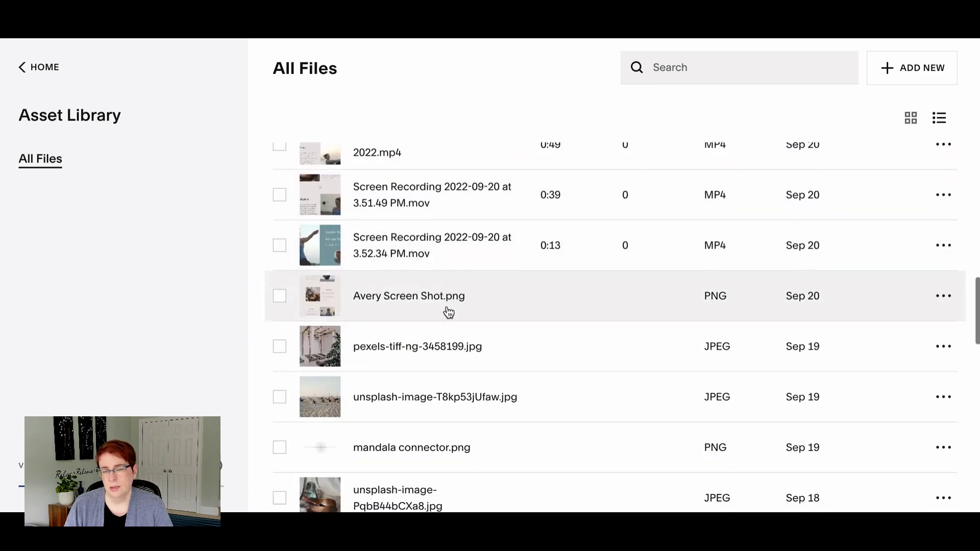
scroll(448, 312, "down", 2)
scroll(448, 312, "down", 3)
scroll(448, 312, "down", 4)
scroll(448, 312, "down", 5)
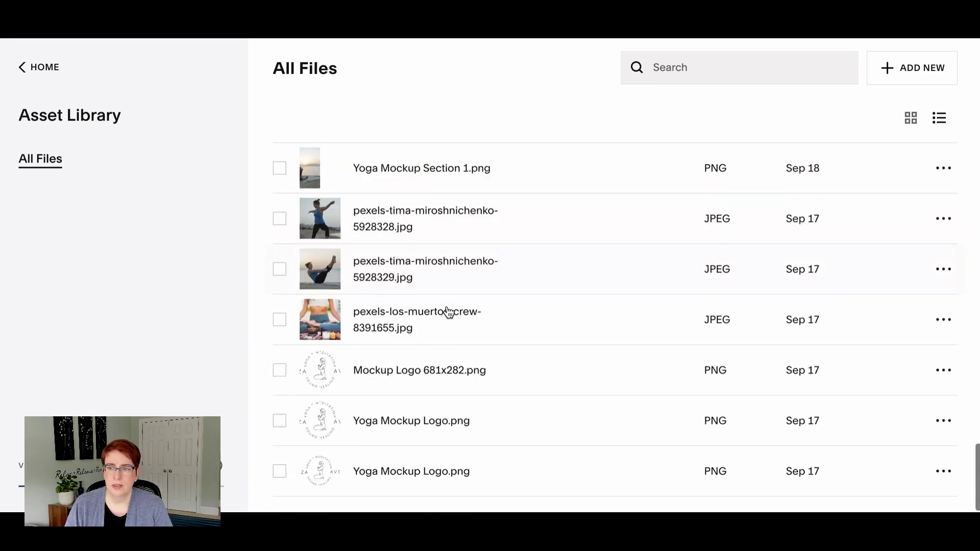
scroll(448, 313, "up", 2)
scroll(448, 312, "up", 4)
scroll(448, 313, "up", 4)
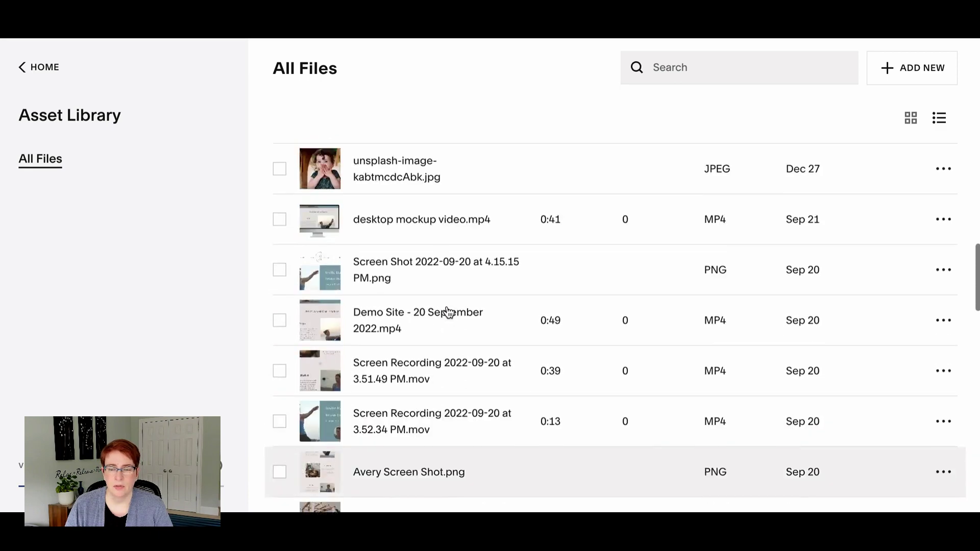
scroll(448, 312, "up", 3)
scroll(448, 313, "up", 4)
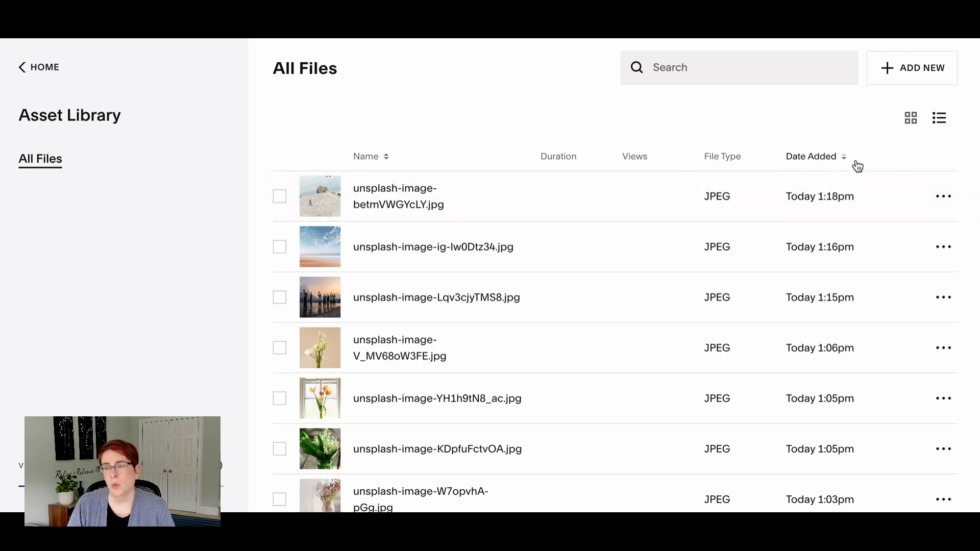
left_click(944, 198)
left_click(921, 233)
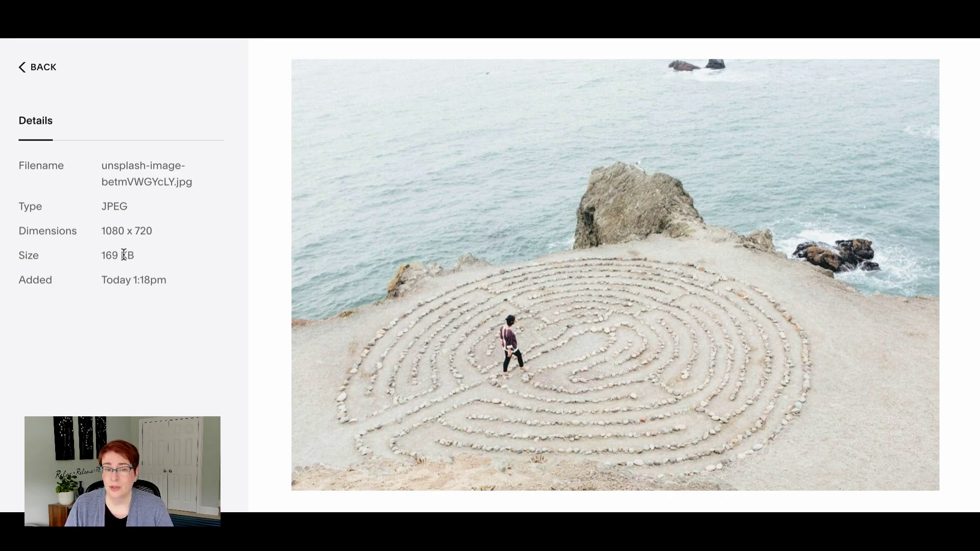
left_click(39, 67)
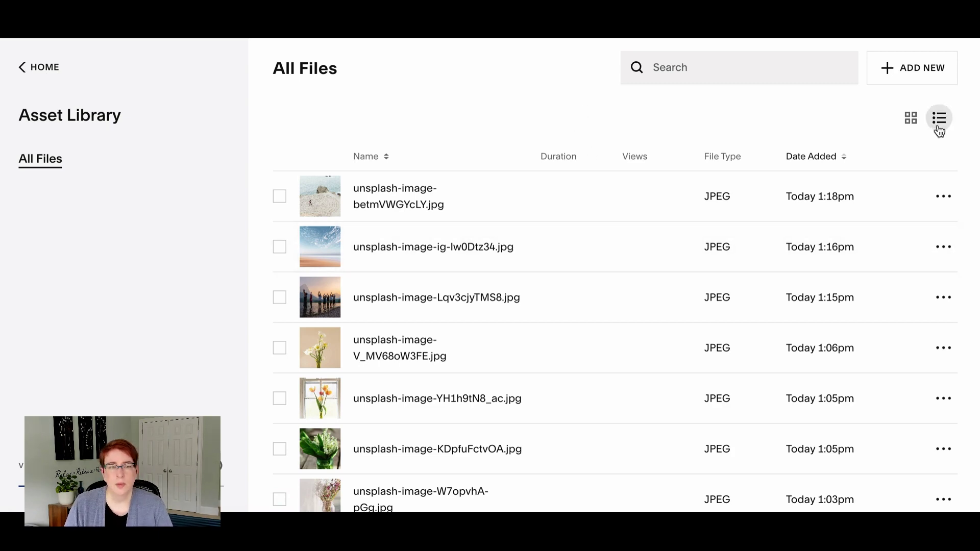
Switch the Asset Library to grid view and browse the image thumbnails, newest first
left_click(912, 119)
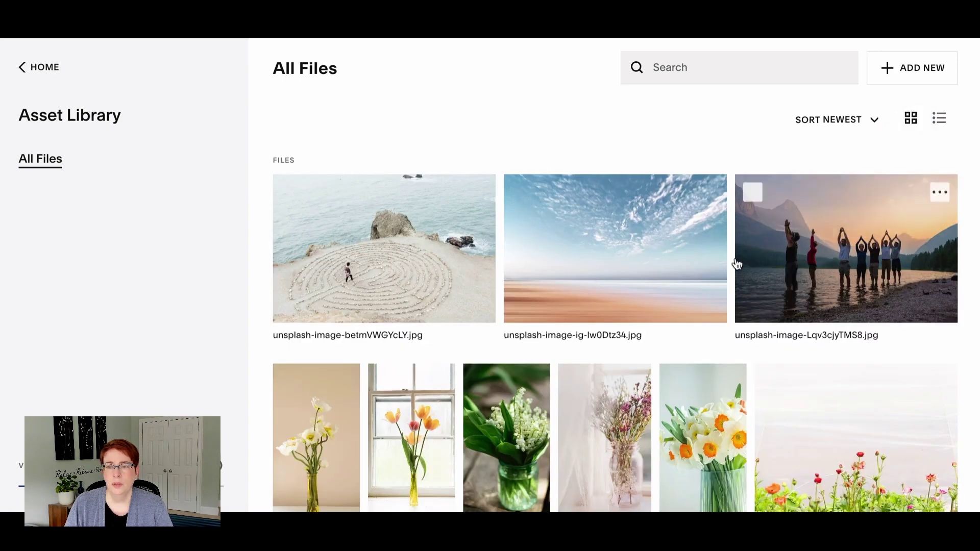
scroll(687, 314, "down", 2)
scroll(687, 315, "down", 2)
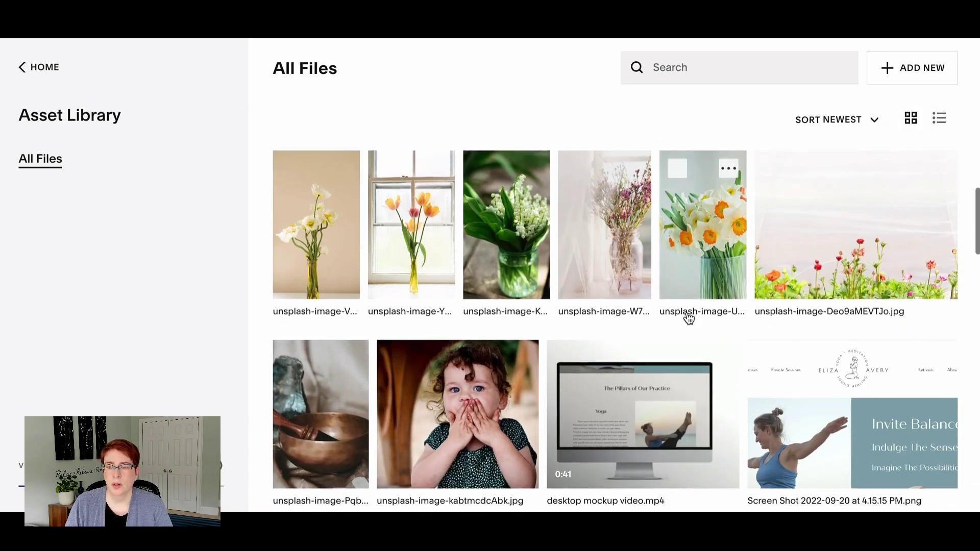
scroll(687, 315, "down", 4)
scroll(688, 315, "down", 4)
scroll(688, 317, "down", 3)
scroll(688, 318, "down", 2)
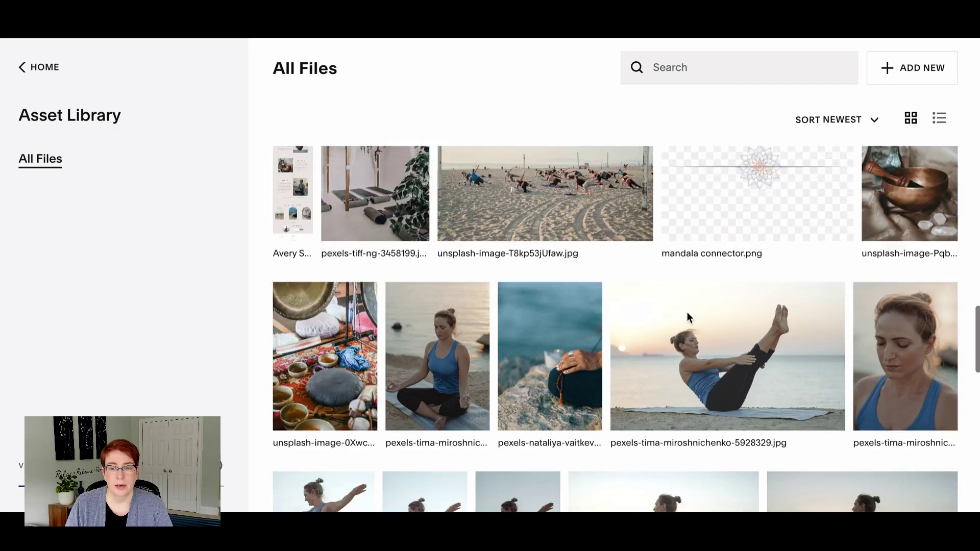
scroll(688, 318, "down", 4)
scroll(688, 318, "down", 5)
scroll(689, 317, "up", 3)
scroll(688, 318, "up", 3)
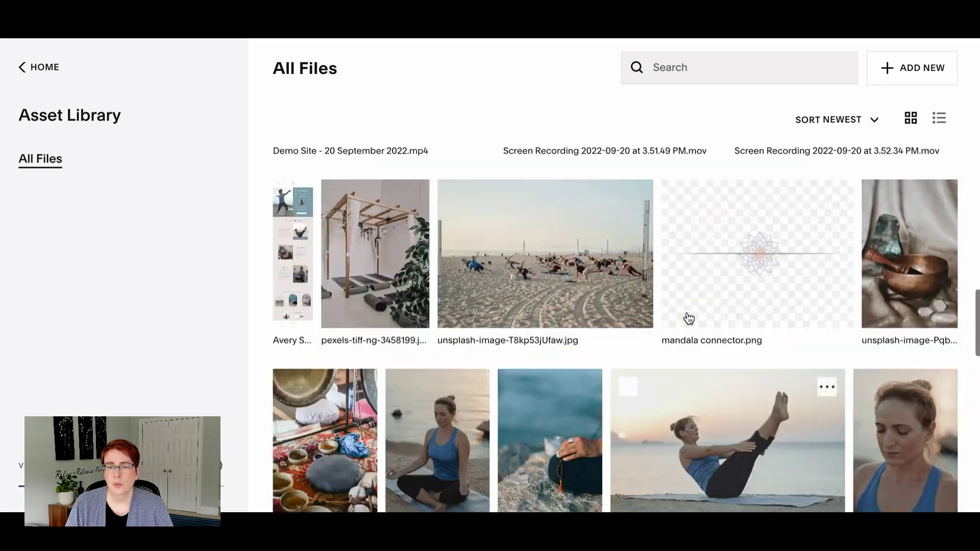
scroll(688, 318, "up", 4)
scroll(688, 318, "up", 3)
scroll(688, 318, "up", 1)
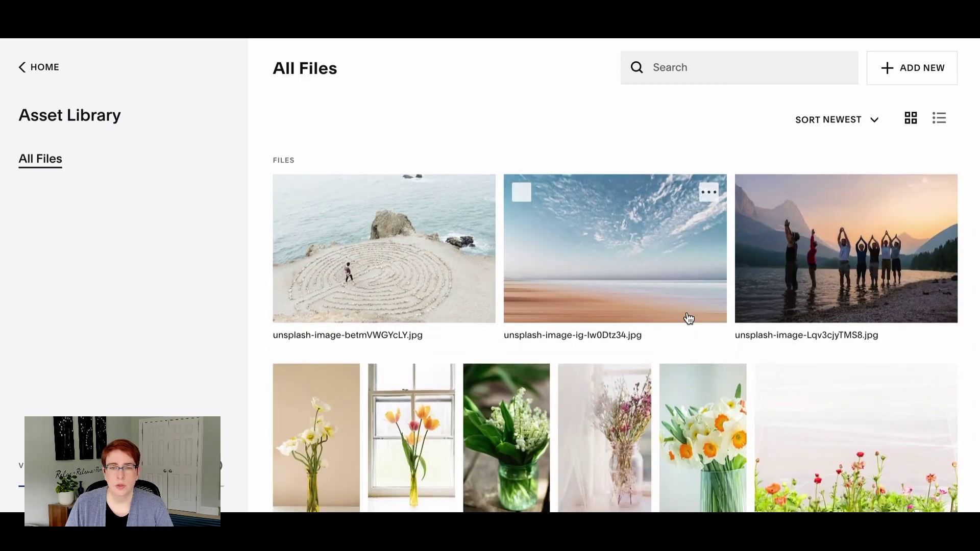
Return to list view and bring up the ADD NEW folder and upload options
left_click(946, 125)
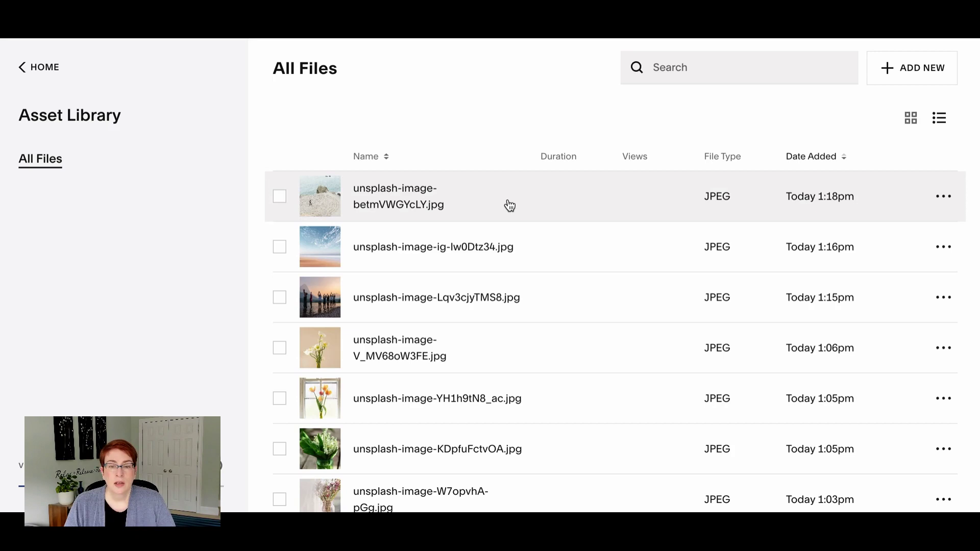
left_click(921, 75)
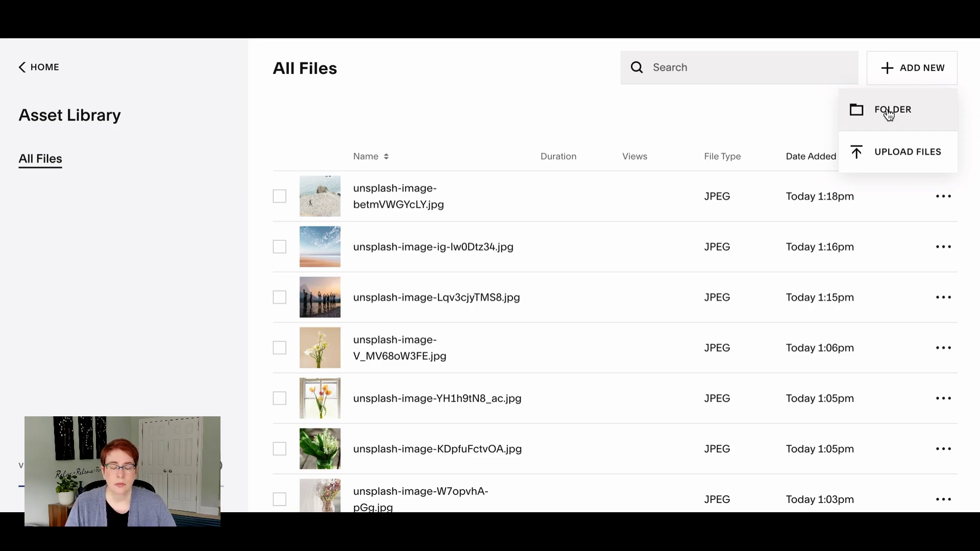
Add a folder named 'Stock Images' atop All Files, then dismiss the ADD NEW menu
left_click(888, 111)
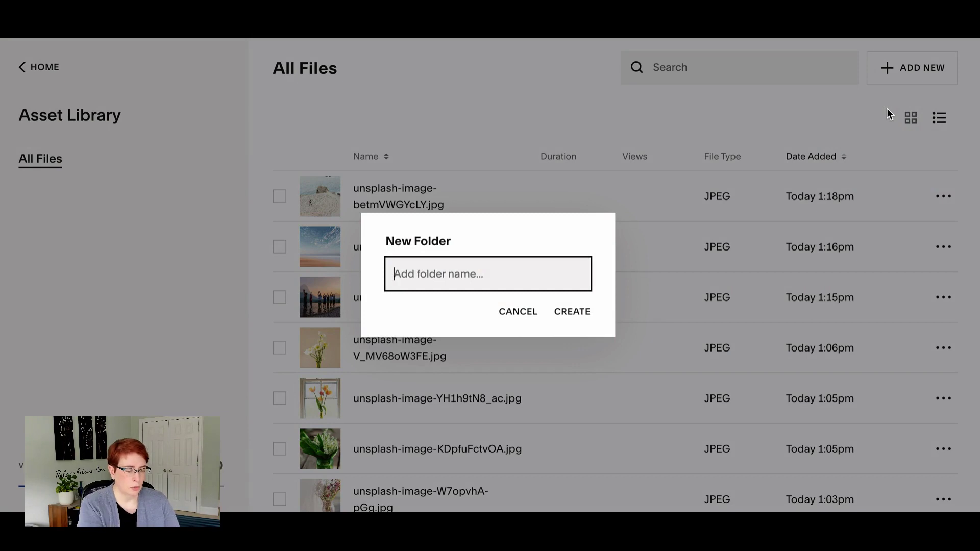
type("Stock I")
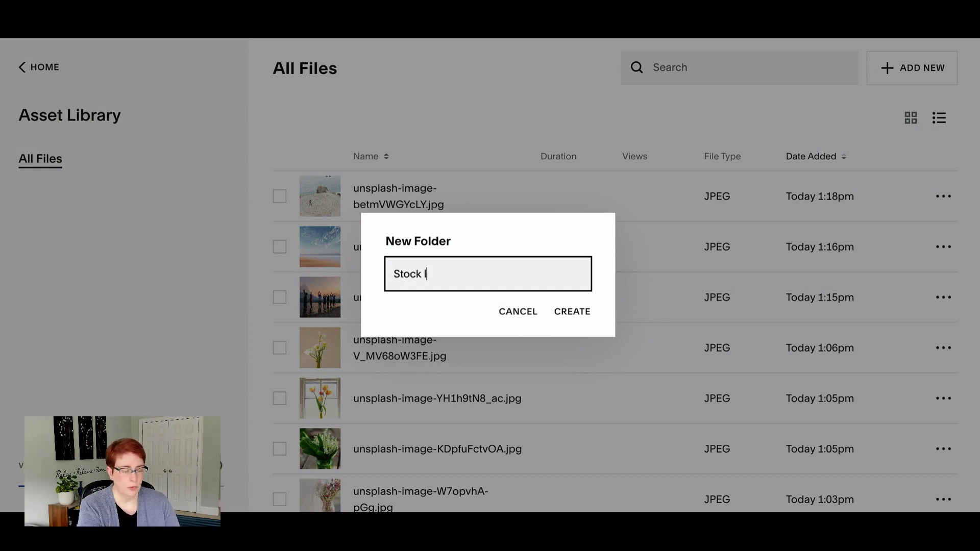
type("mages")
key("Return")
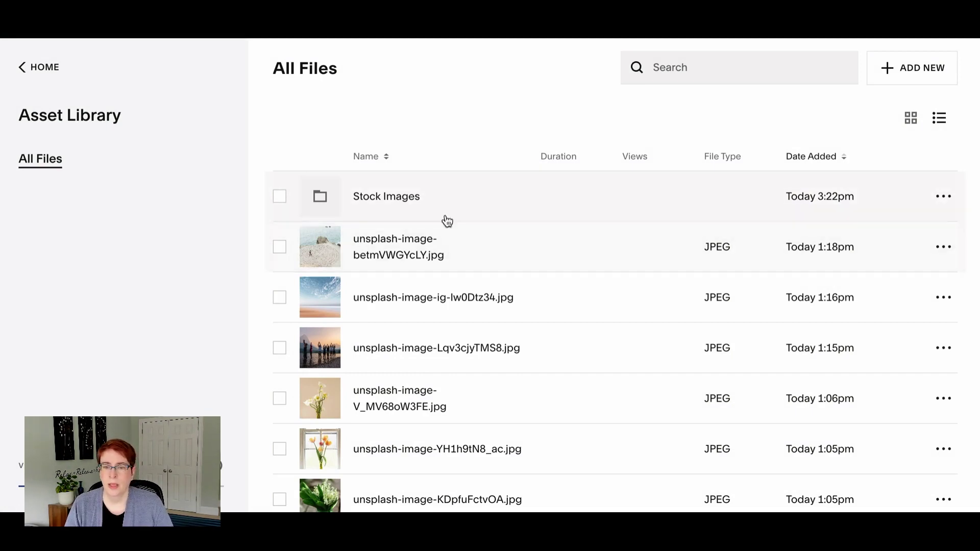
left_click(919, 74)
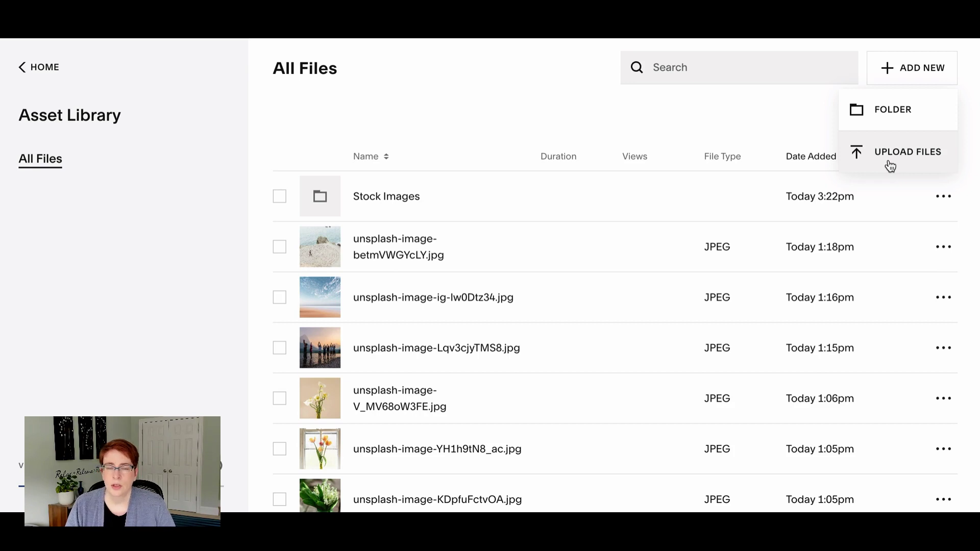
left_click(541, 117)
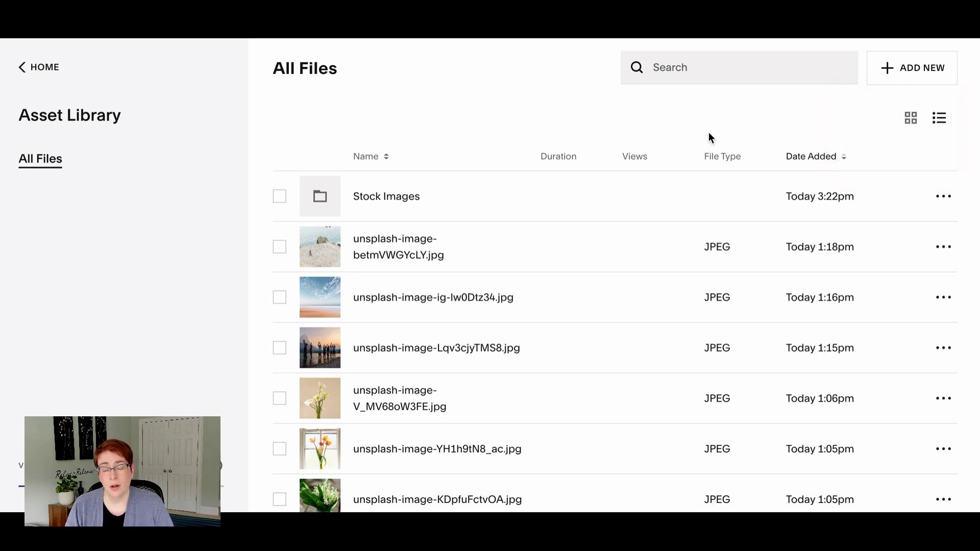
Open the empty Stock Images folder from the All Files list
left_click(657, 196)
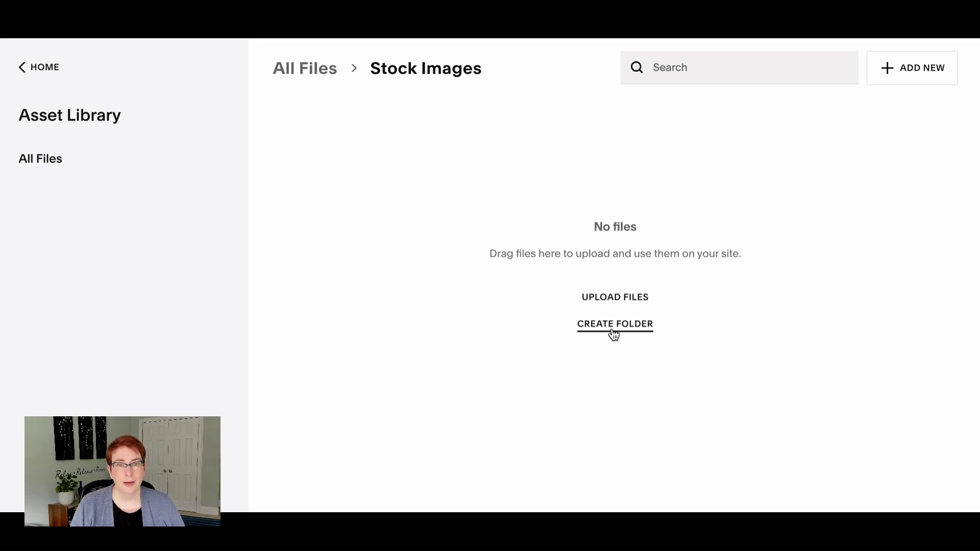
Upload socialsquares_handhelds6-2.jpg and the French-Blue laptop image into Stock Images
left_click(616, 297)
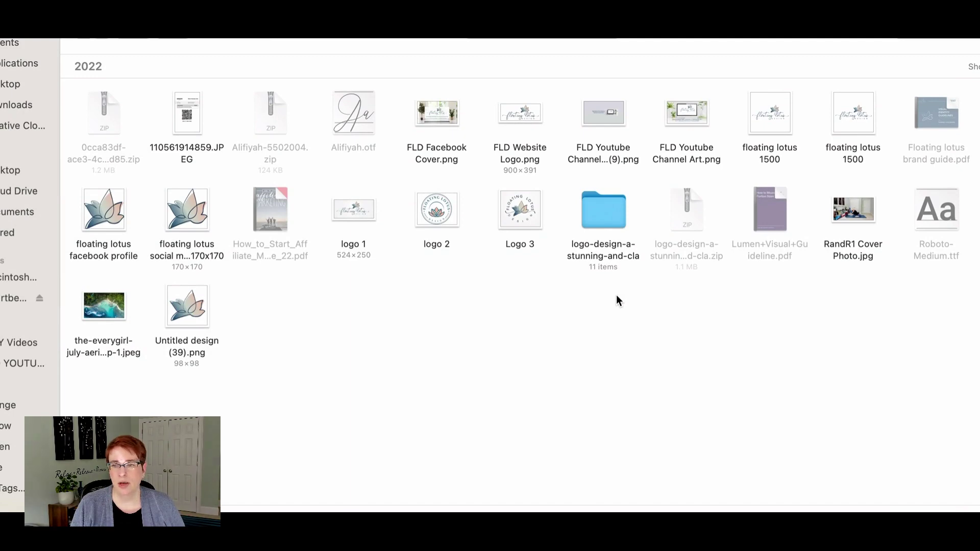
scroll(617, 300, "up", 10)
left_click(527, 219)
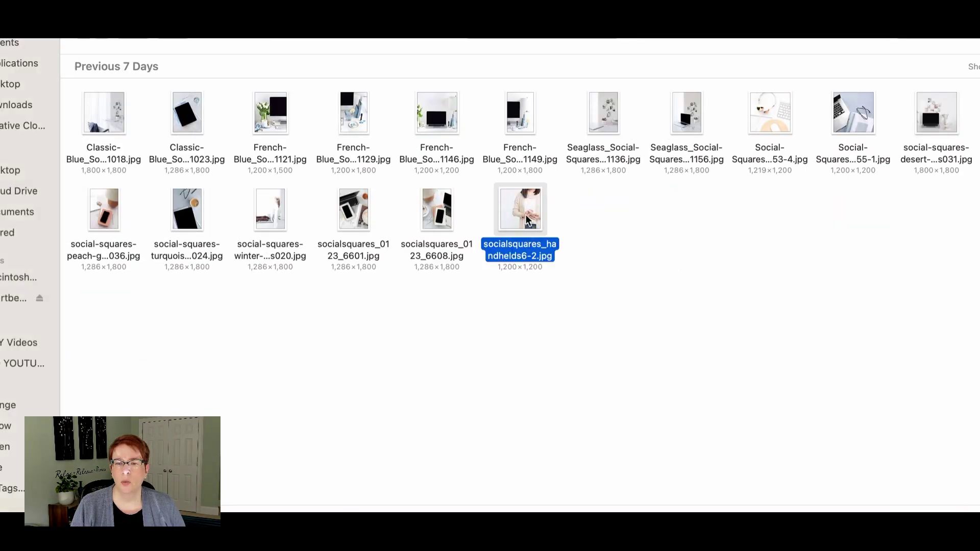
key("Return")
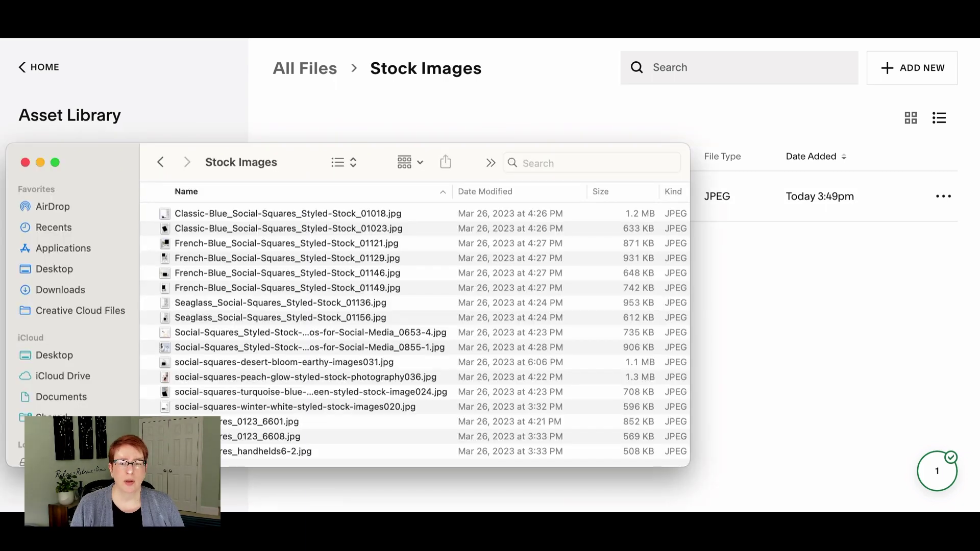
left_click_drag(184, 274, 719, 272)
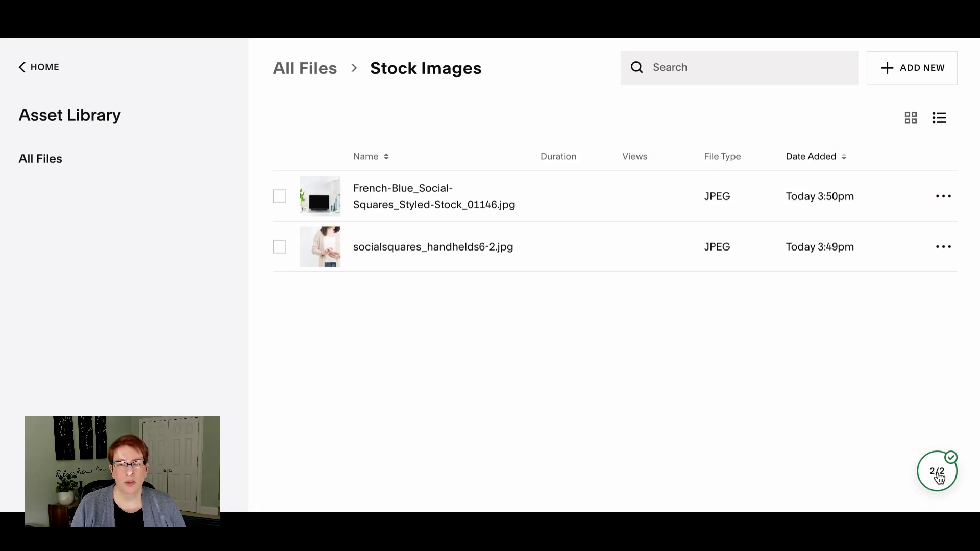
Confirm both uploads finished (2/2) in the Uploads panel, then close it
left_click(939, 477)
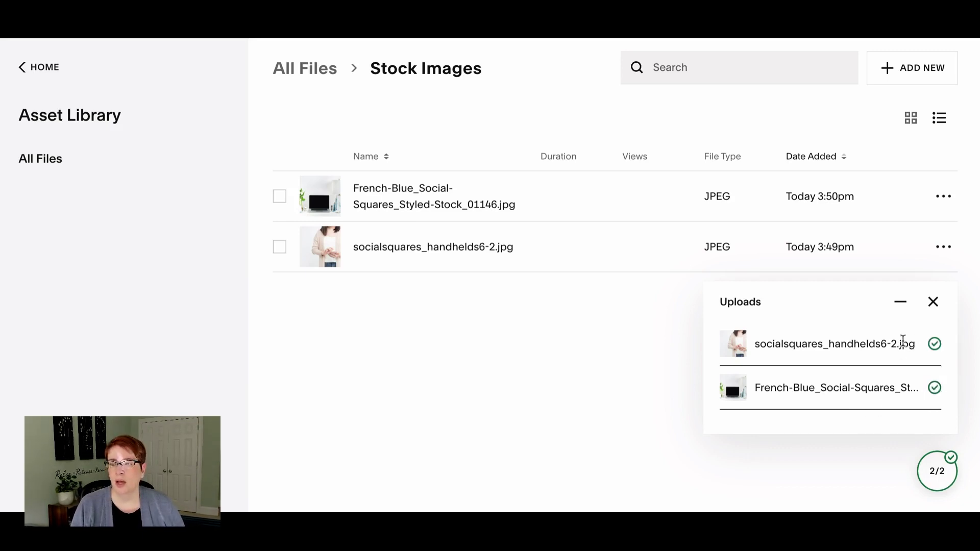
left_click(933, 309)
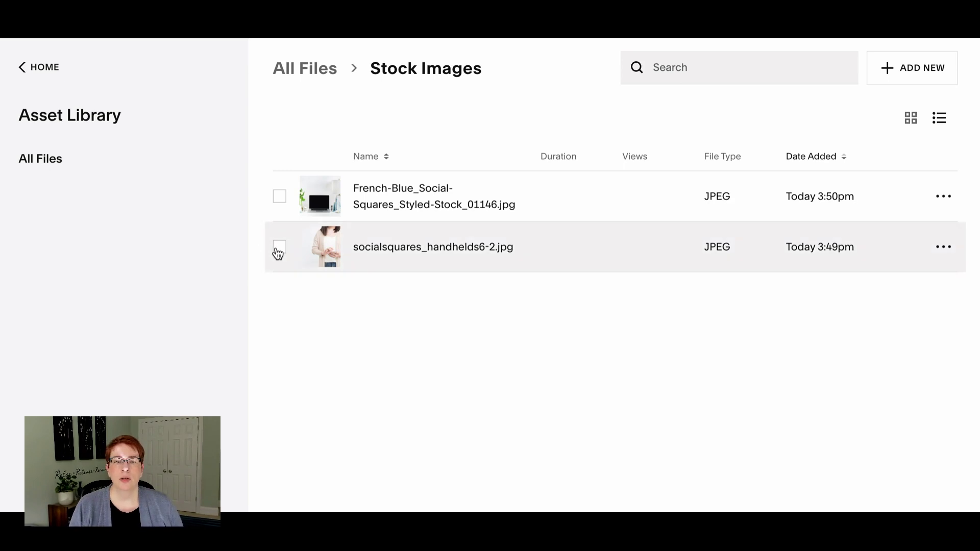
left_click(278, 250)
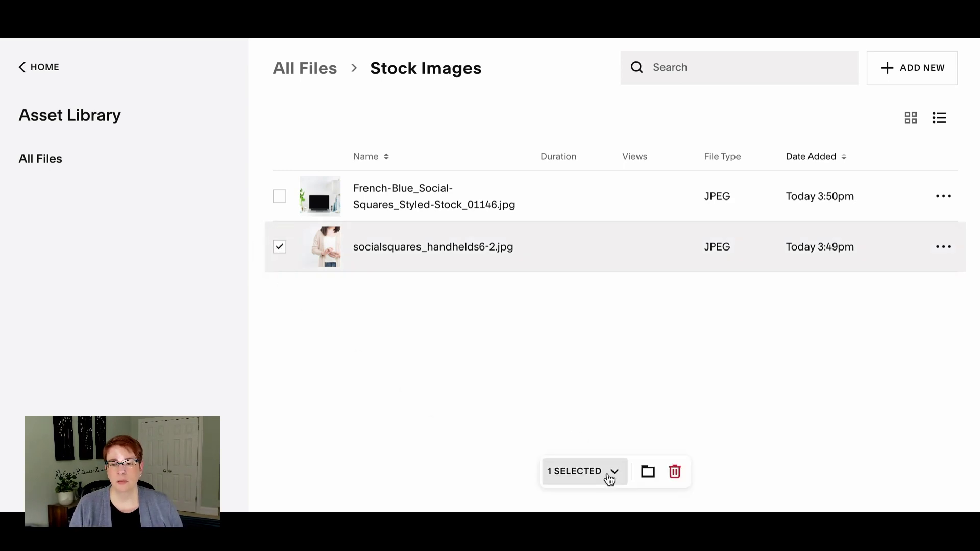
left_click(616, 475)
left_click(596, 399)
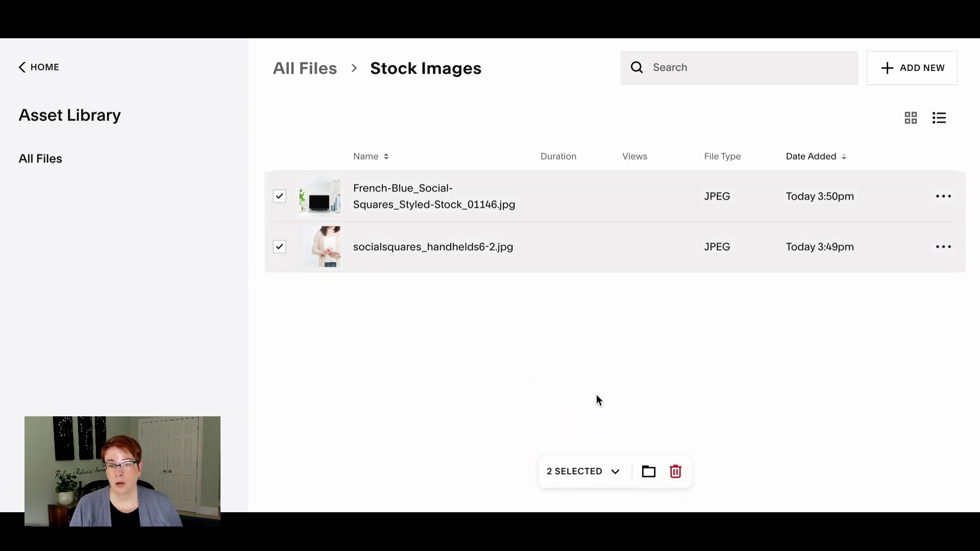
left_click(615, 475)
left_click(602, 430)
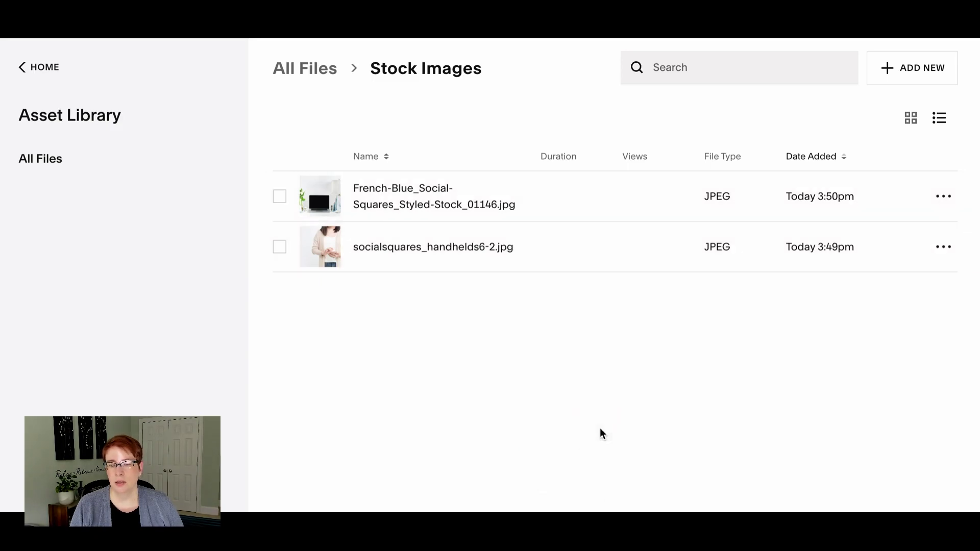
left_click(279, 197)
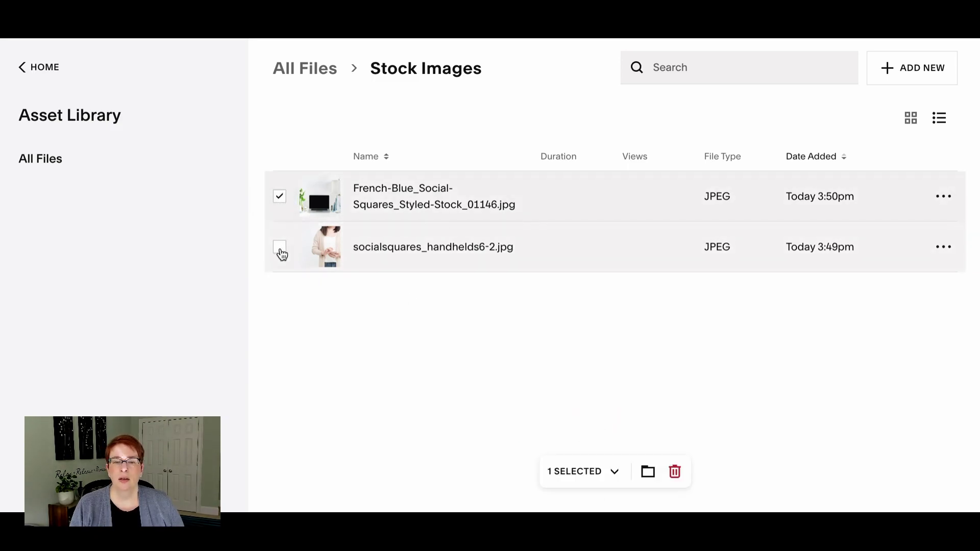
left_click(647, 471)
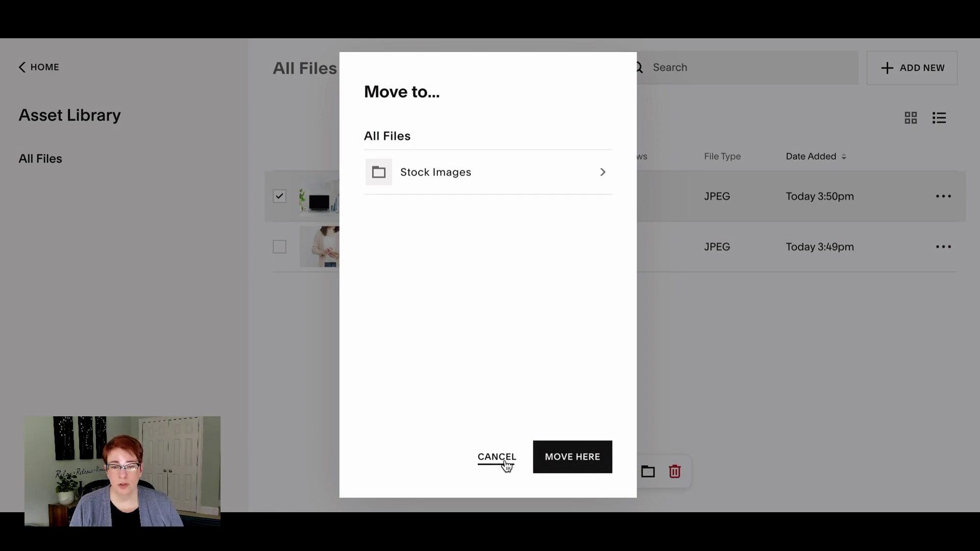
left_click(502, 461)
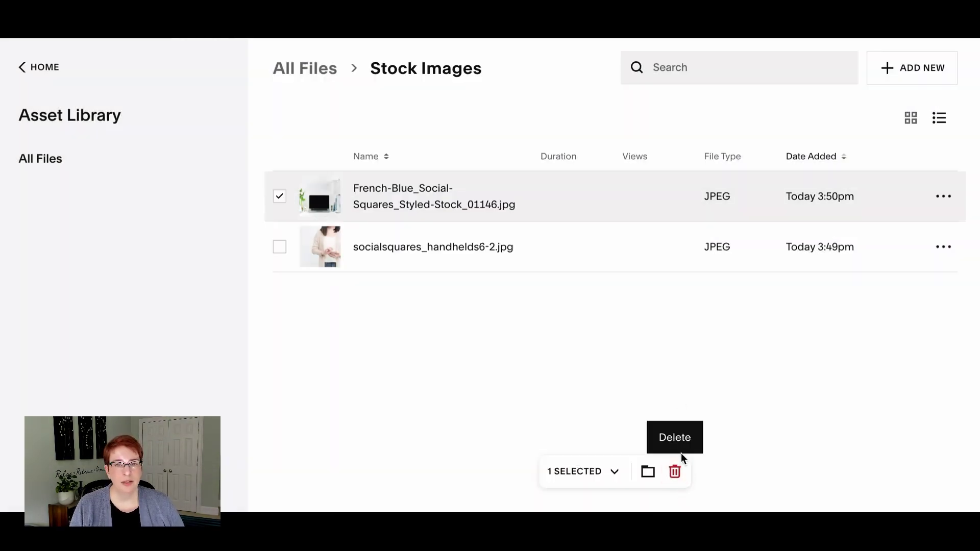
left_click(279, 198)
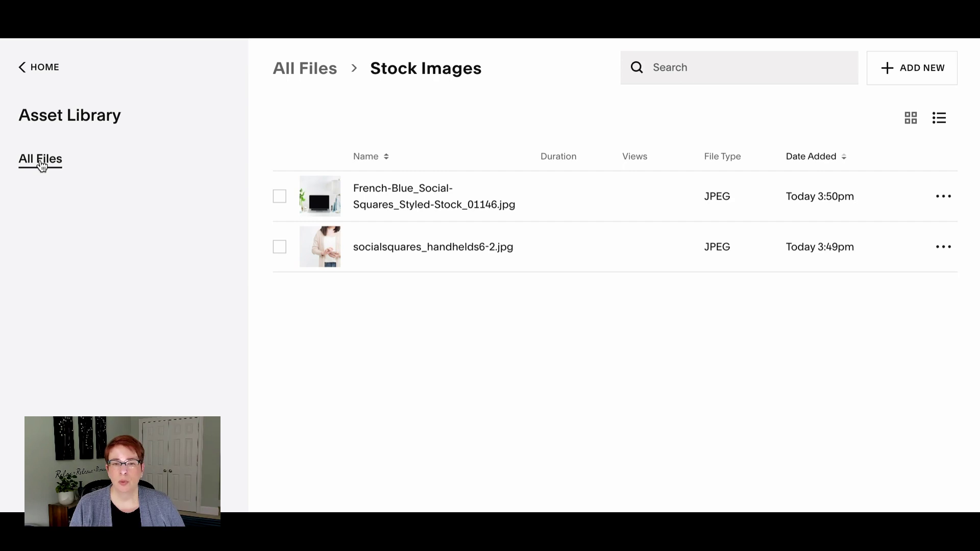
Return to the top-level All Files list with Stock Images above the unsplash images
left_click(40, 164)
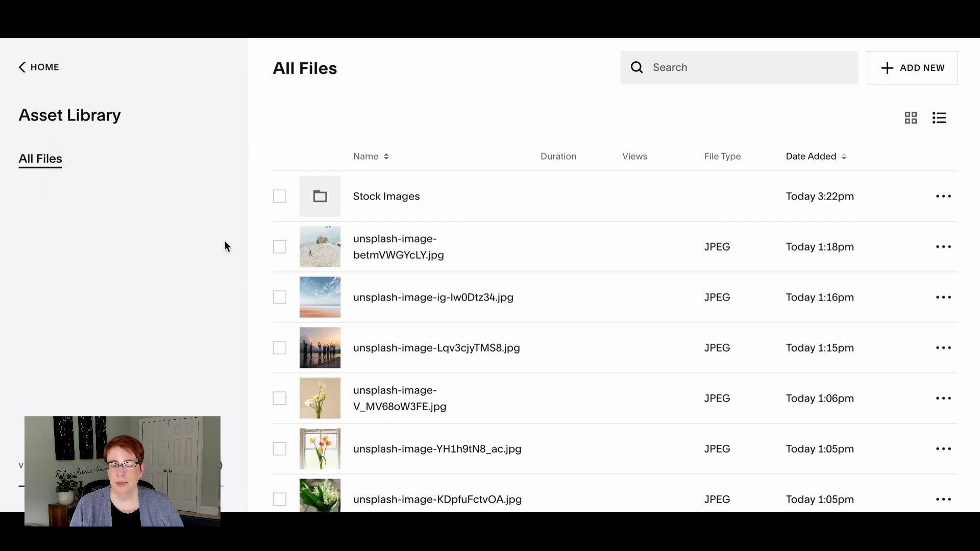
scroll(499, 325, "down", 1)
scroll(499, 325, "up", 1)
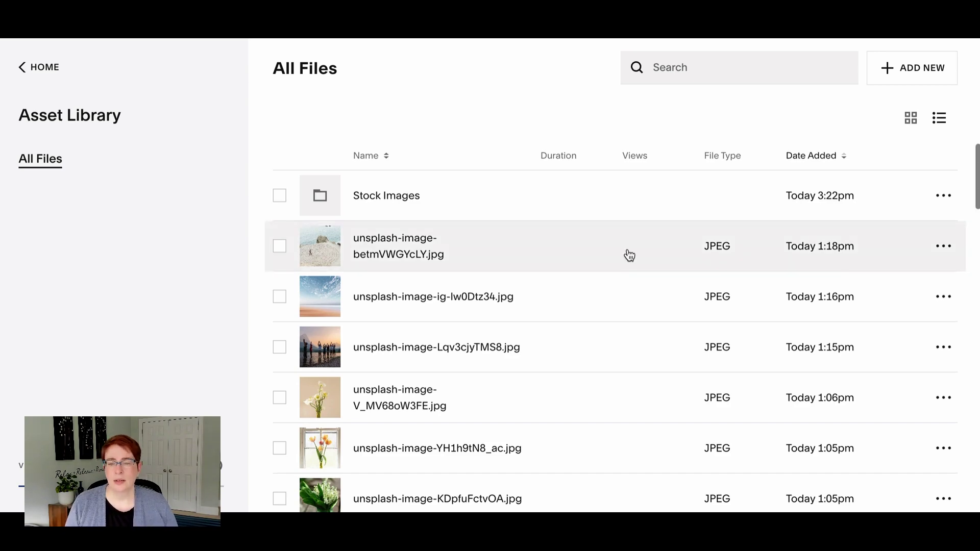
Browse All Files and tick then untick the Stock Images folder checkbox
scroll(626, 255, "down", 3)
scroll(628, 253, "down", 6)
scroll(628, 254, "down", 6)
scroll(629, 255, "down", 6)
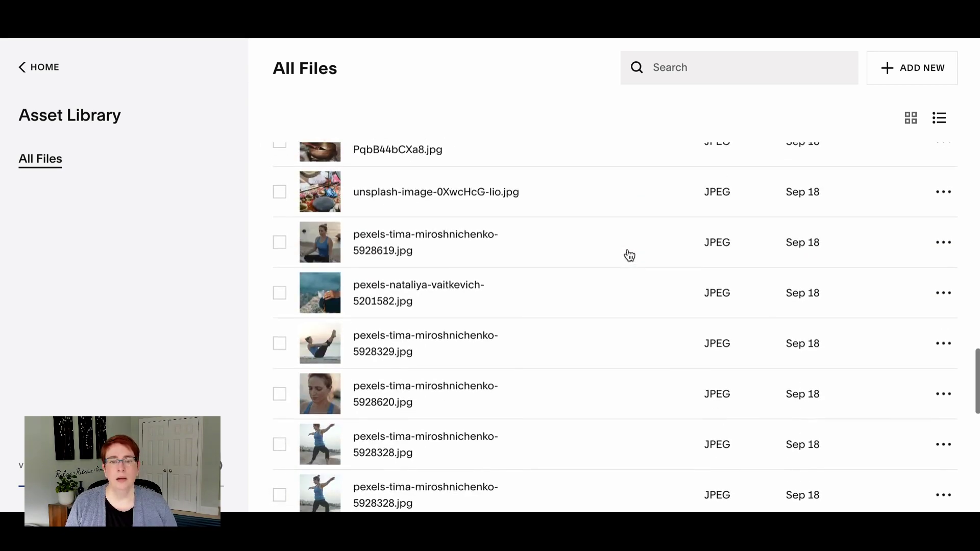
scroll(628, 255, "down", 6)
scroll(628, 255, "down", 5)
scroll(628, 255, "up", 10)
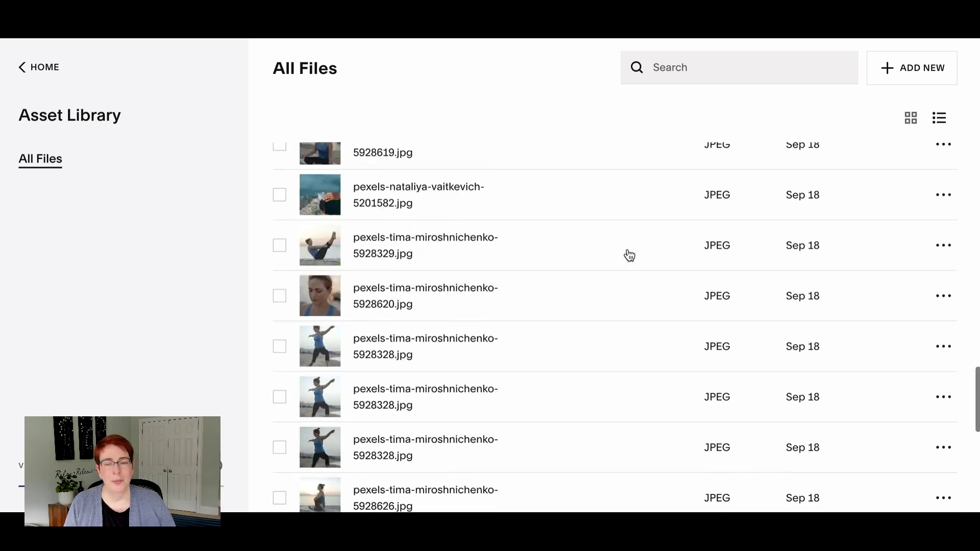
scroll(629, 254, "up", 10)
scroll(628, 255, "up", 10)
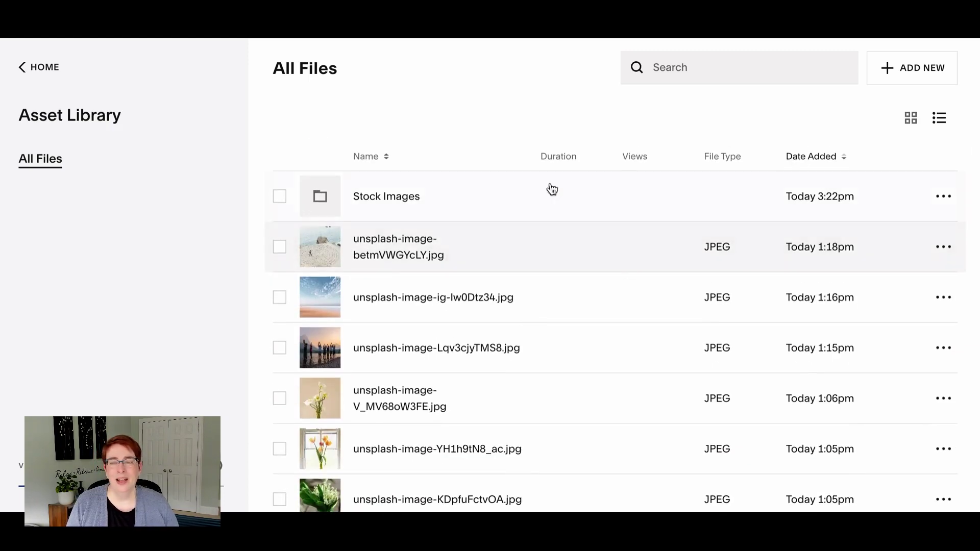
left_click(432, 198)
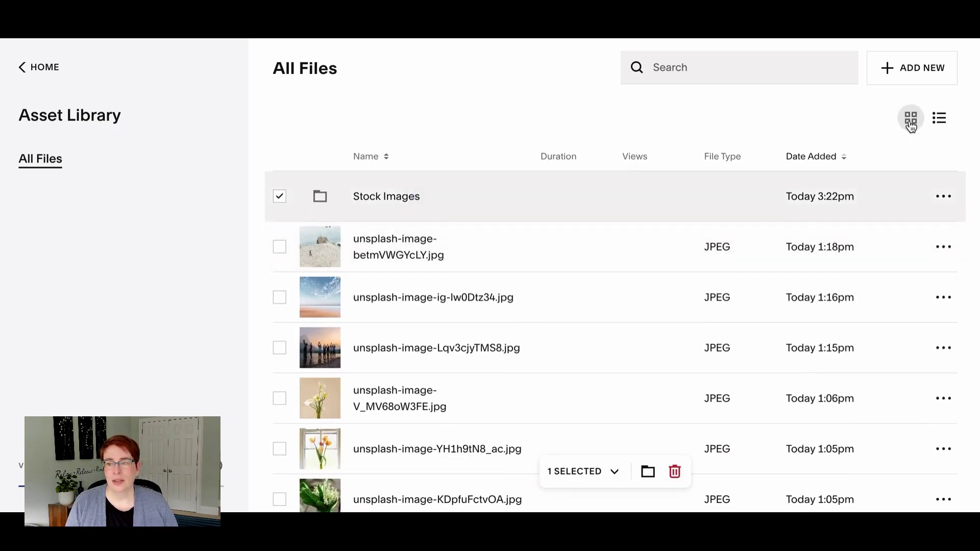
left_click(279, 199)
Show All Files as a thumbnail grid with Stock Images above the images
scroll(593, 314, "down", 2)
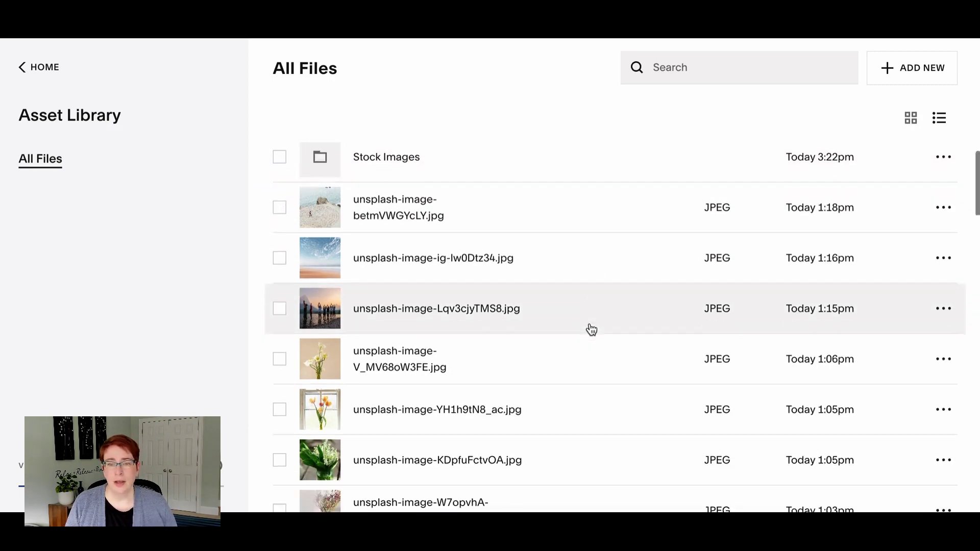
scroll(592, 329, "up", 2)
left_click(910, 119)
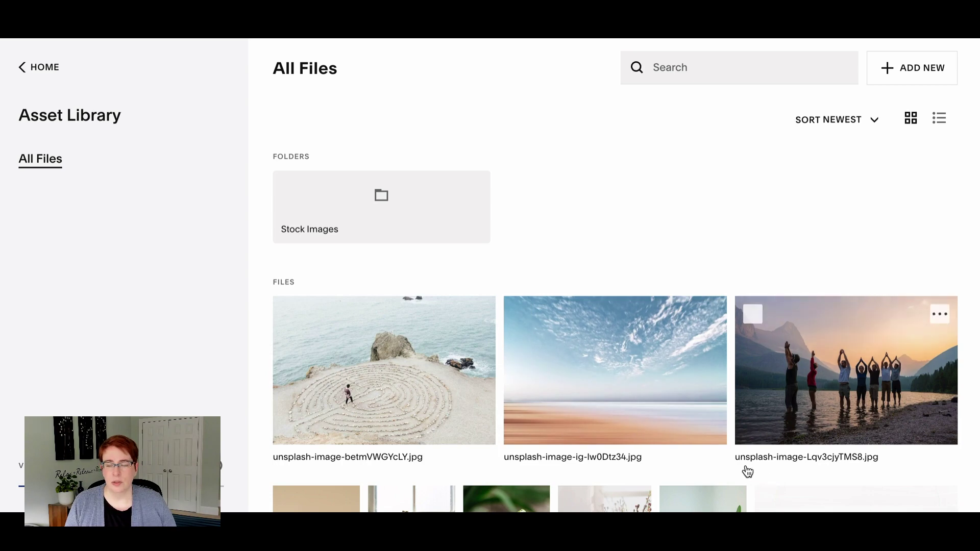
mouse_move(381, 206)
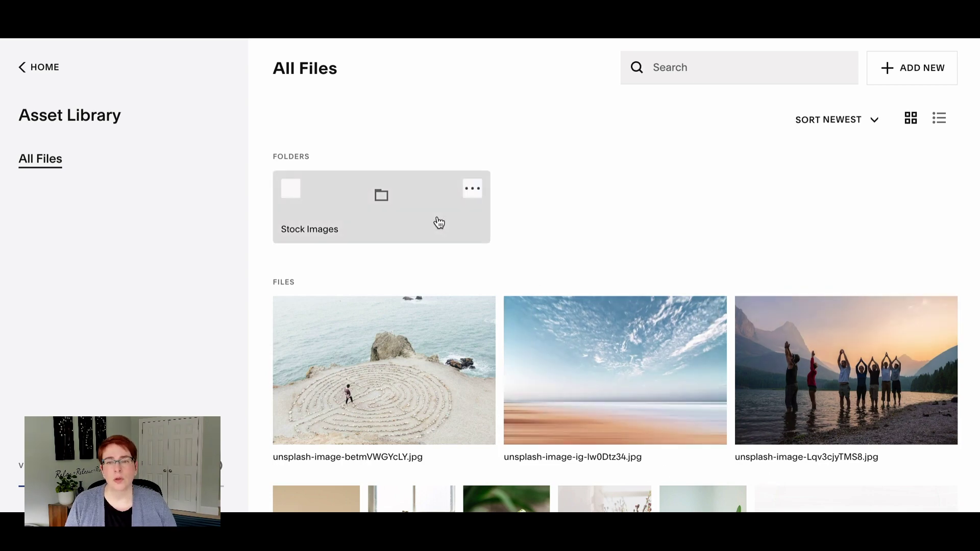
Open Stock Images and list its two uploaded JPEGs in detailed view with dates
left_click(410, 221)
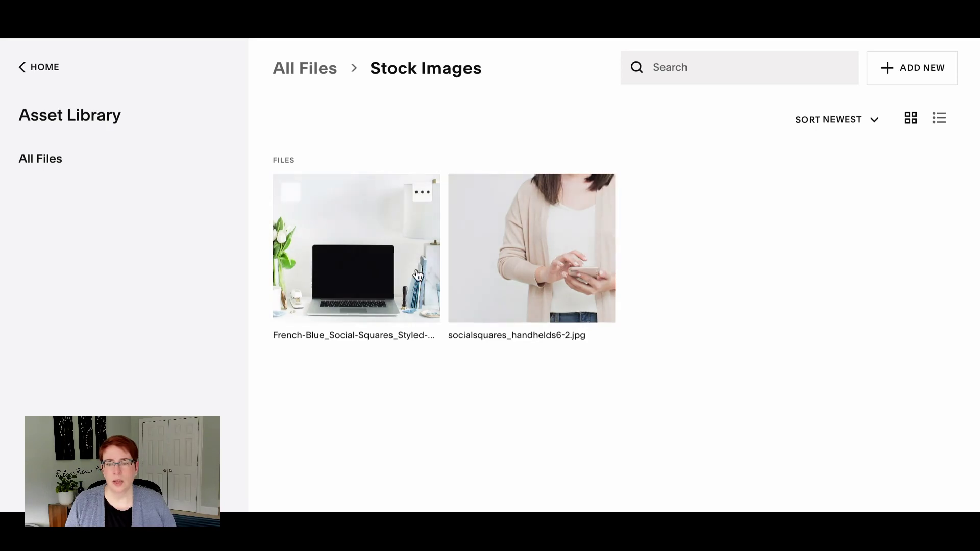
left_click(939, 119)
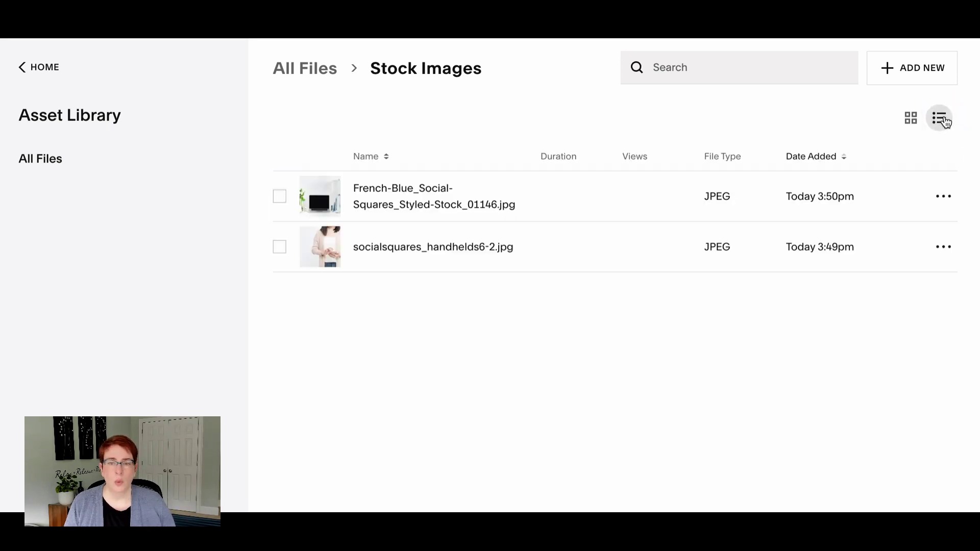